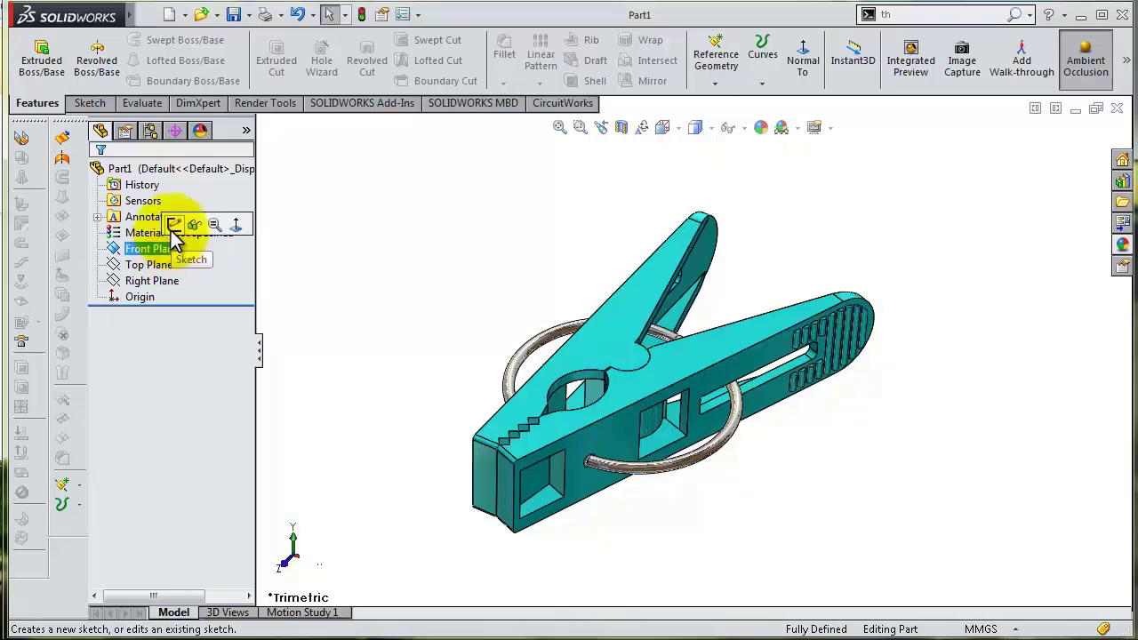
Step: Sketch the jaw profile on the Front Plane with a 3.5 dimension, vertical line and notch arc
left_click(174, 225)
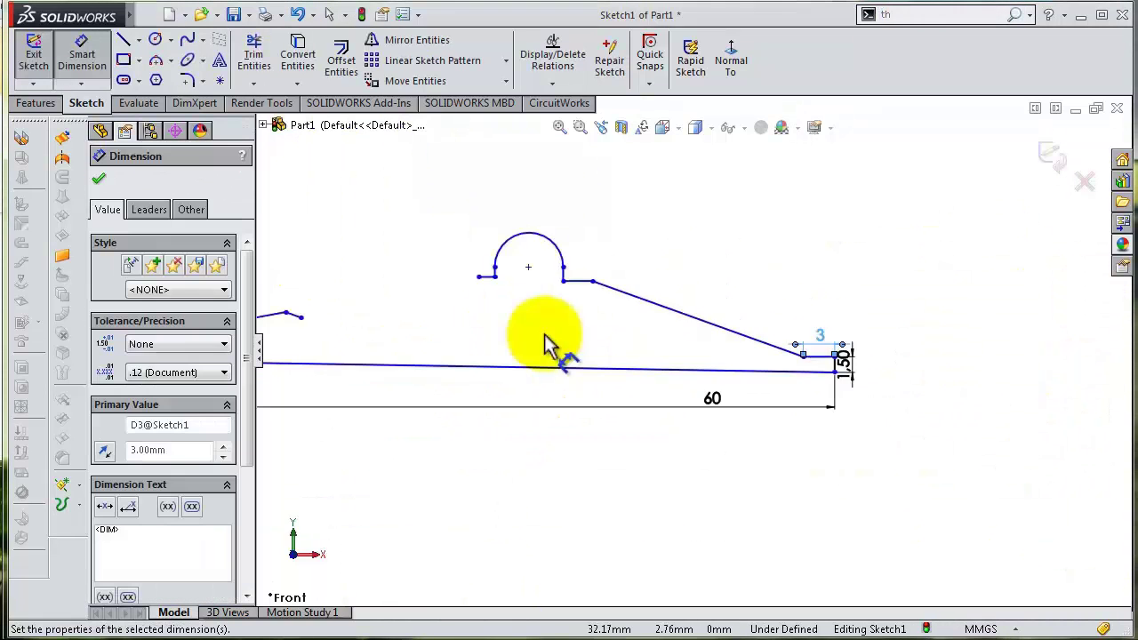
type("3.5")
key("Return")
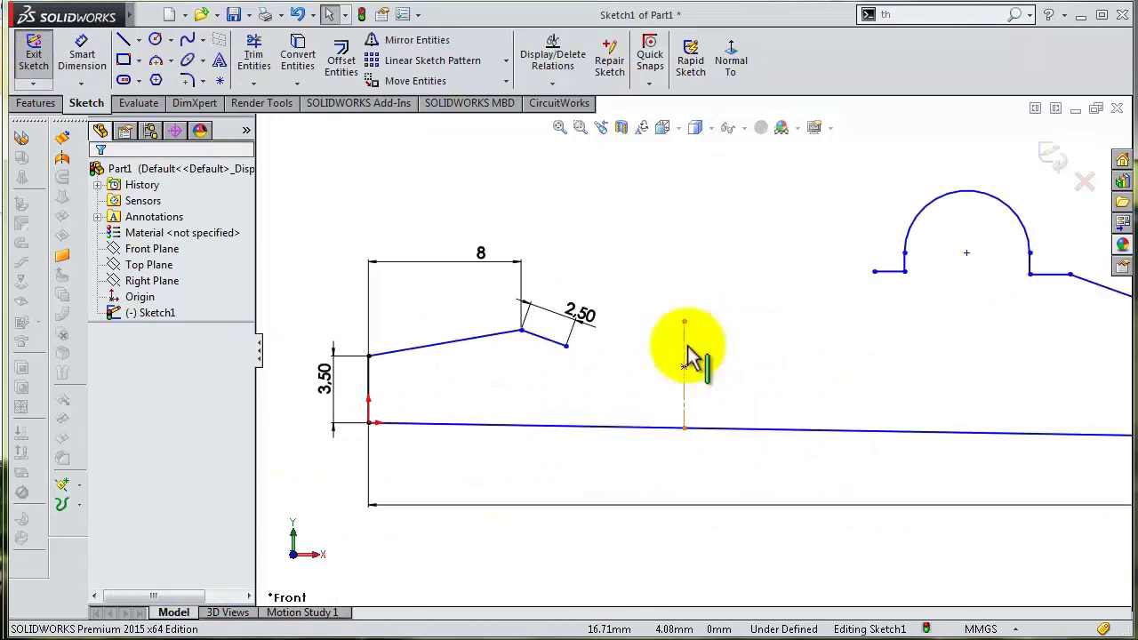
right_click_drag(685, 348, 689, 371)
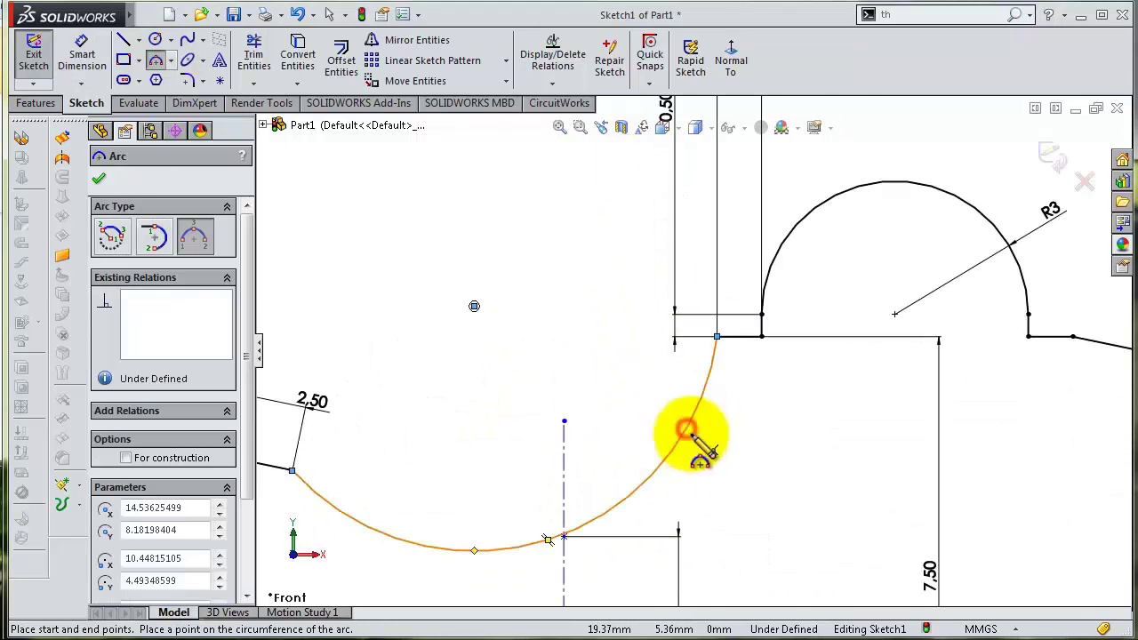
left_click(686, 432)
Step: Add a relation to the vertical centerline, then extrude the profile into a solid jaw
scroll(573, 487, "up", 2)
scroll(747, 444, "up", 3)
left_click(602, 396)
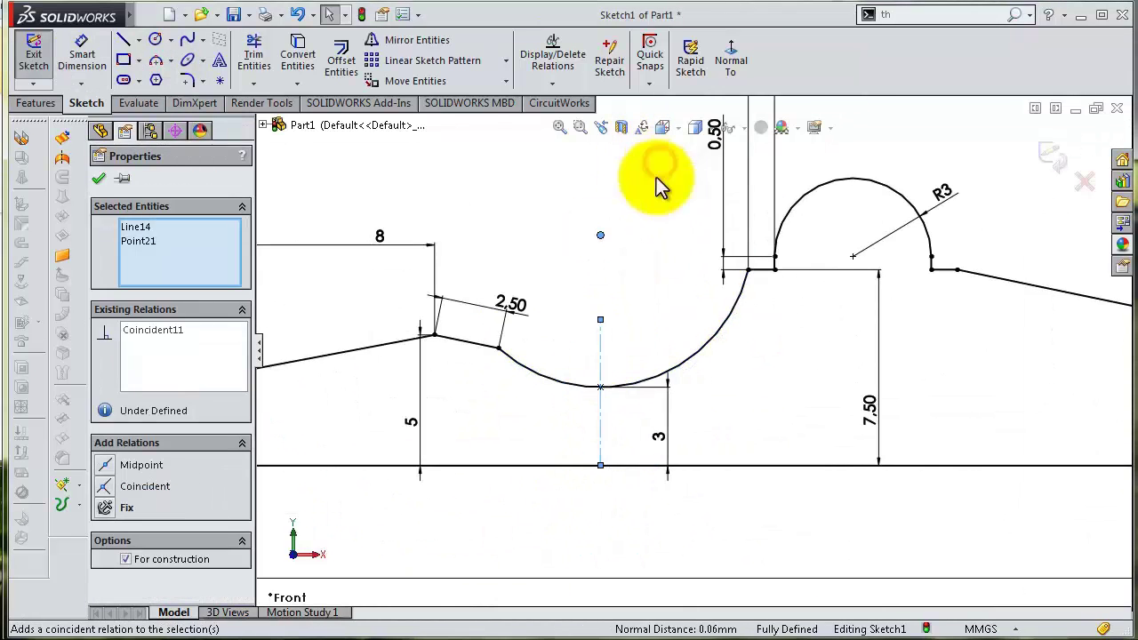
left_click(36, 102)
left_click(40, 58)
left_click(182, 281)
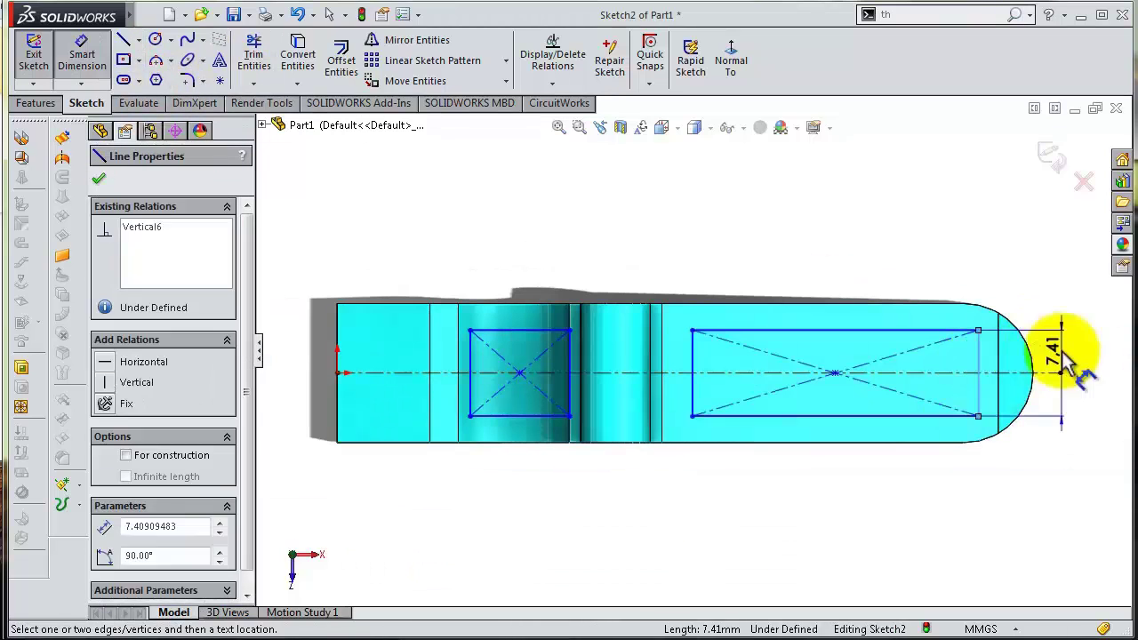
Step: Dimension the center rectangle's height to 9 mm
left_click(1064, 354)
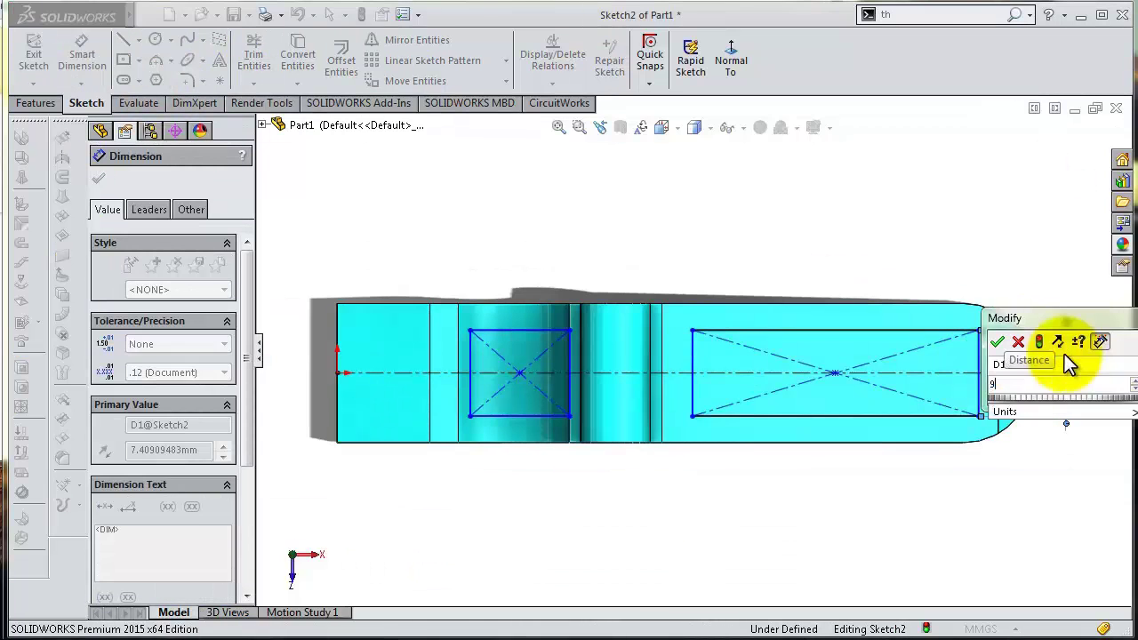
type("9")
key("Return")
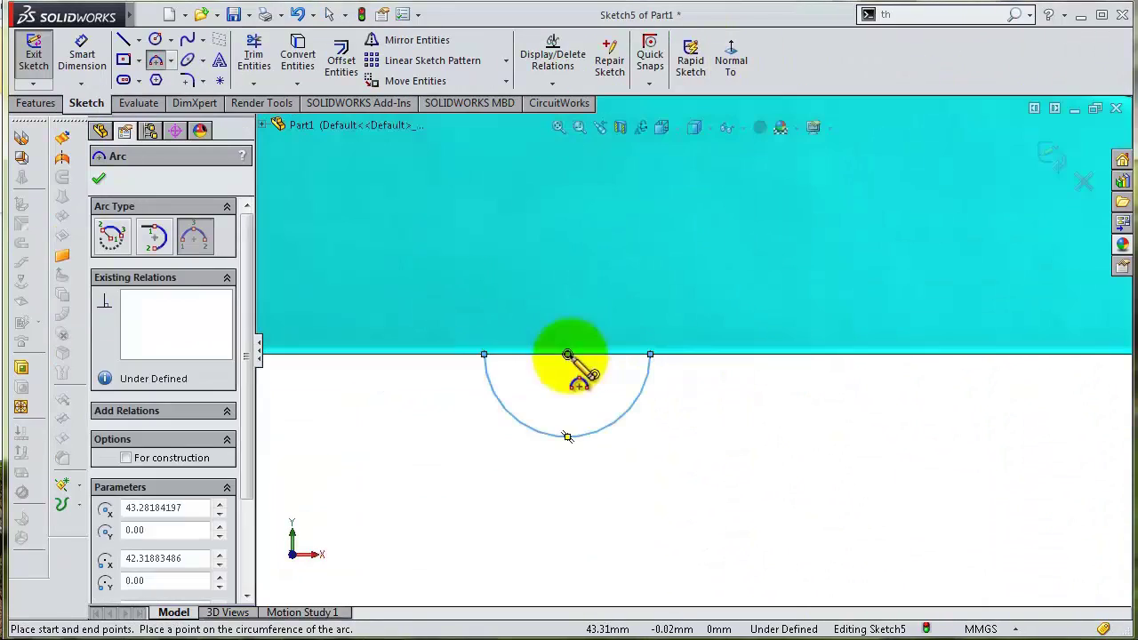
Step: Extrude the semicircle sketch into a ridge on the jaw's underside
left_click(569, 354)
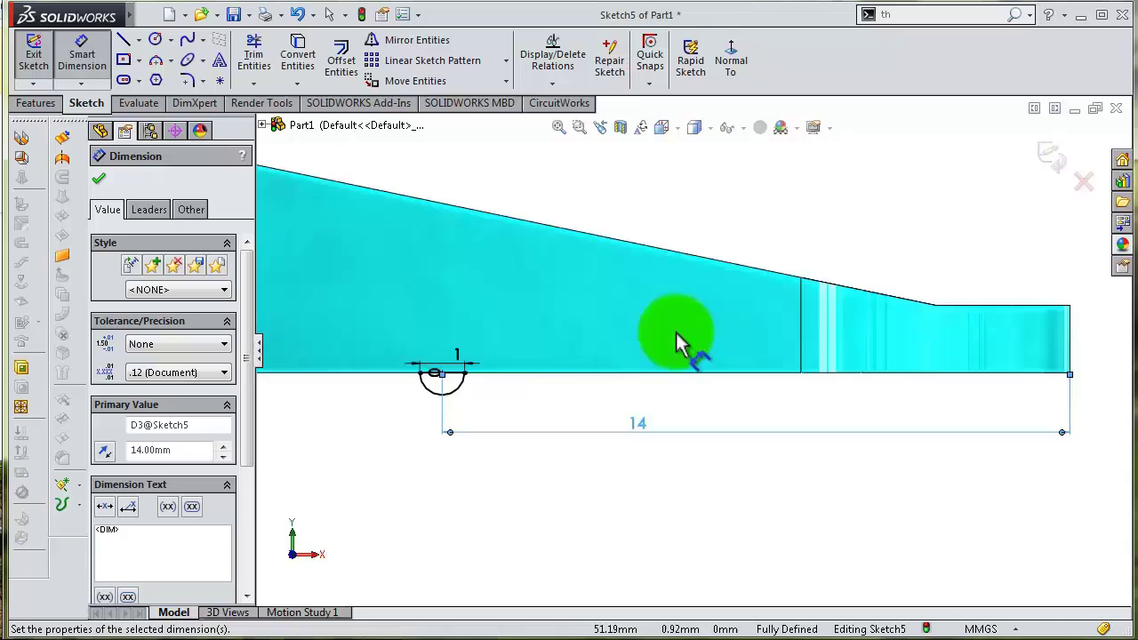
right_click_drag(674, 338, 698, 241)
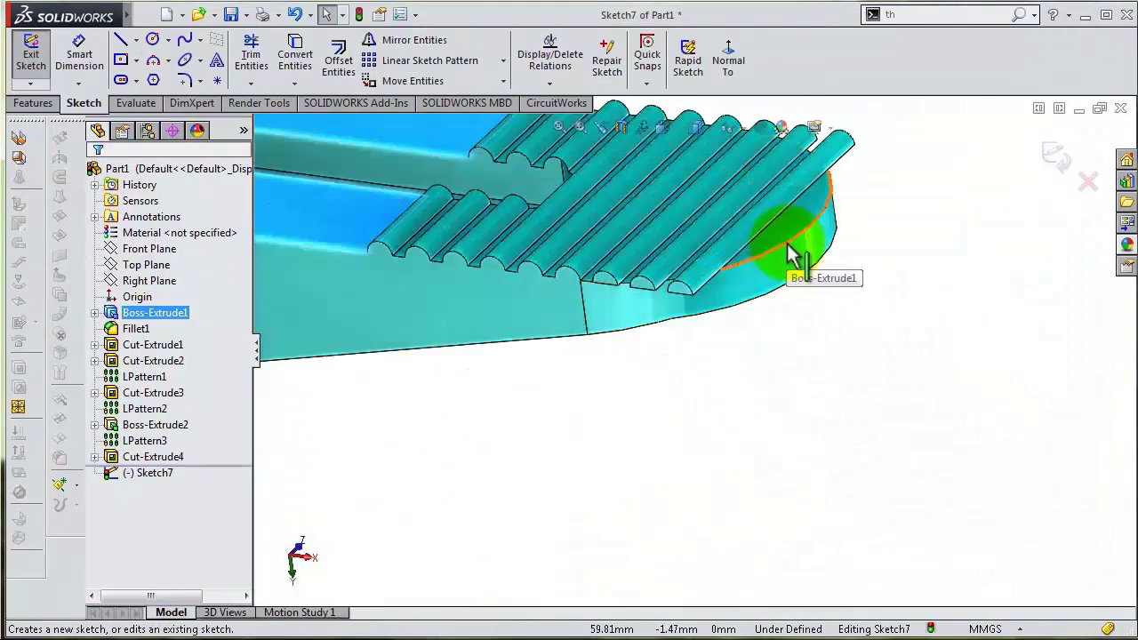
Step: Sketch lines along the bottom edge of the jaw's rounded grip end
mouse_move(794, 255)
middle_mouse_down()
mouse_move(648, 330)
mouse_move(652, 554)
mouse_move(591, 622)
middle_mouse_up()
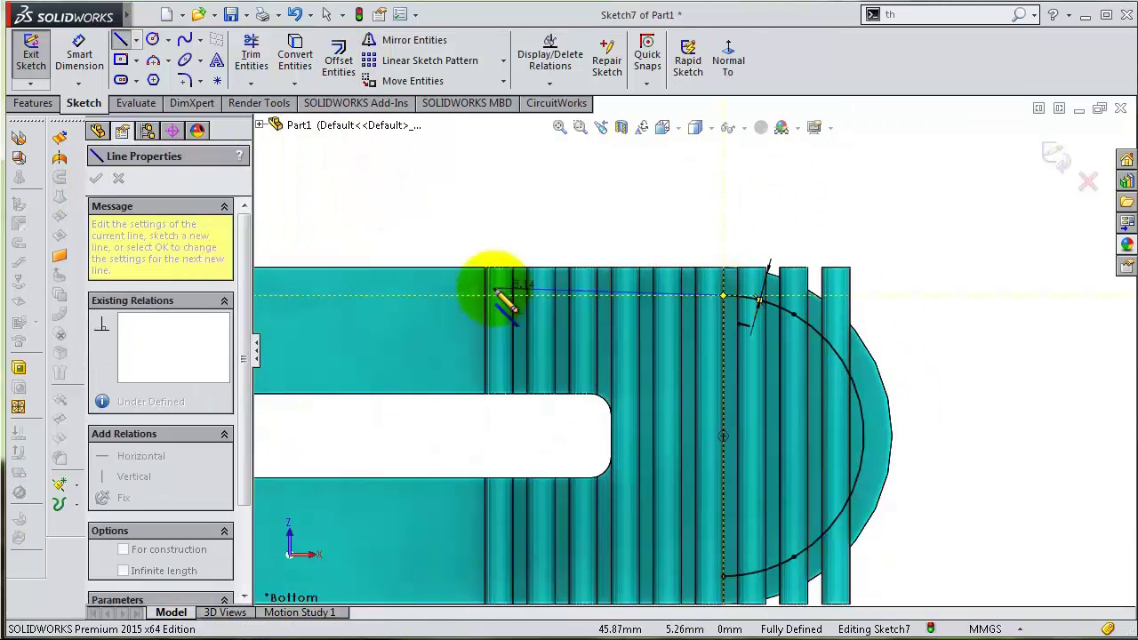
left_click(486, 295)
left_click(705, 531)
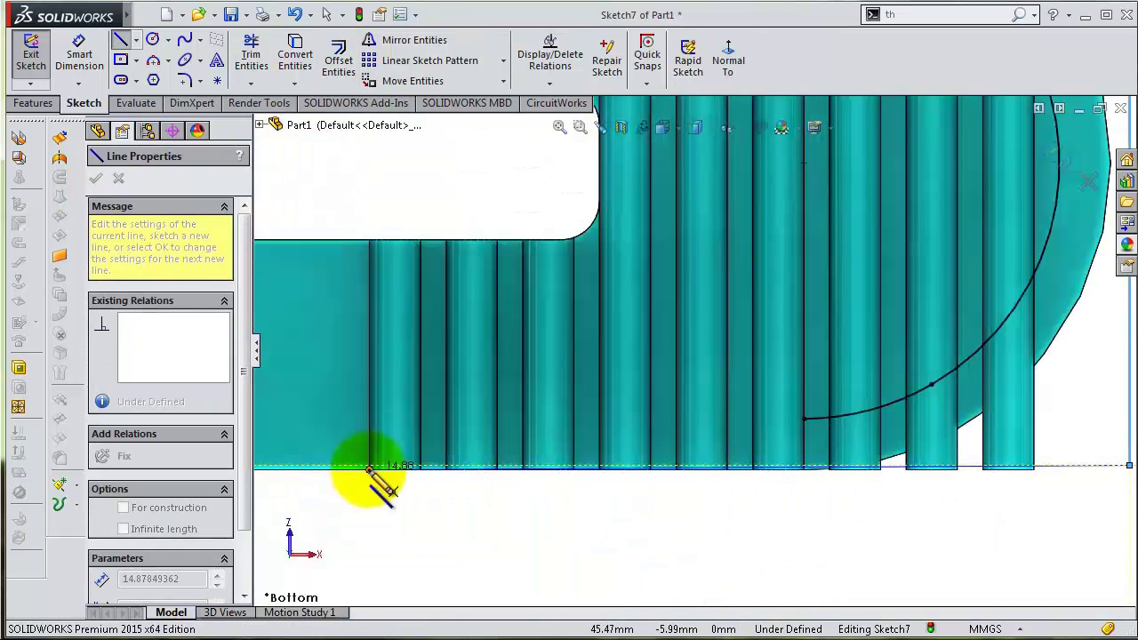
left_click(867, 456)
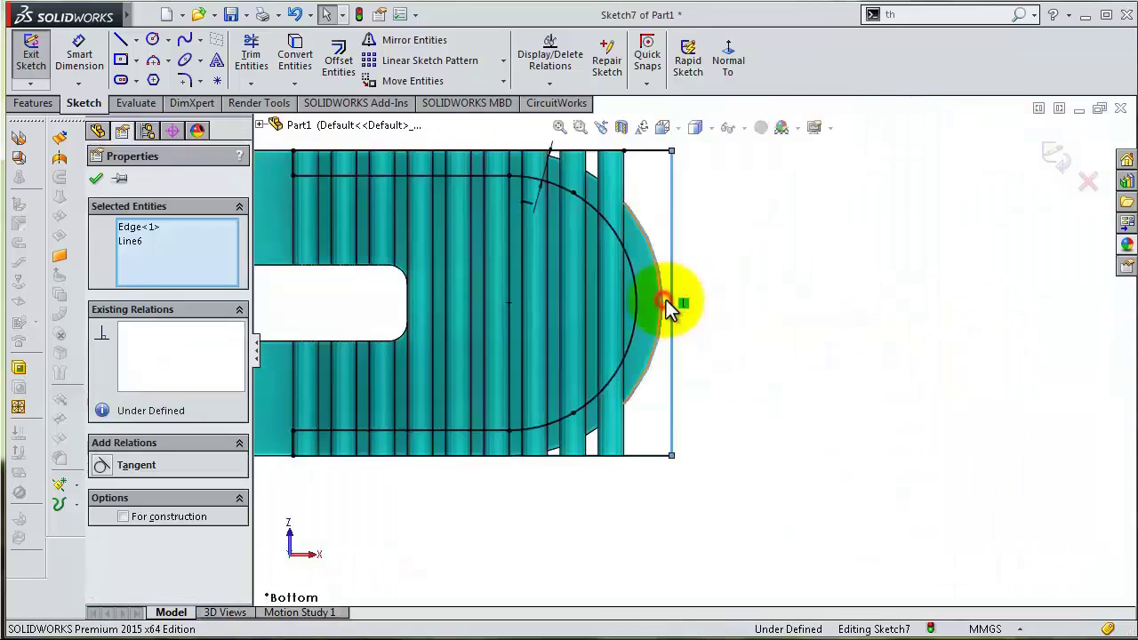
Step: Add a center rectangle and cut a 0.50 mm deep pocket into the underside
left_click(125, 64)
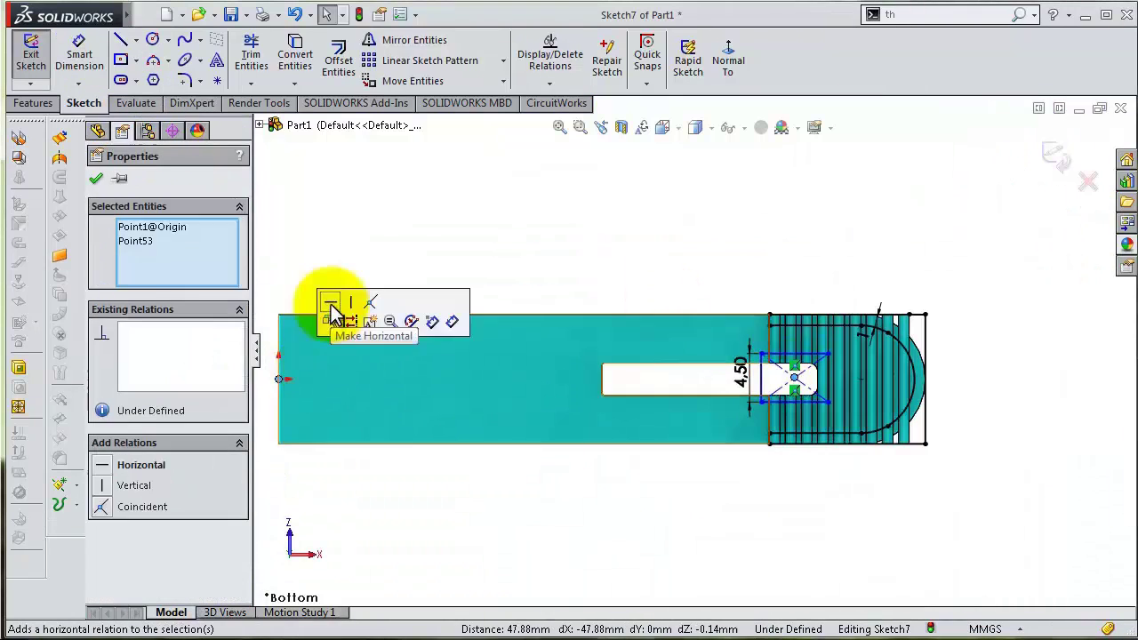
left_click(331, 309)
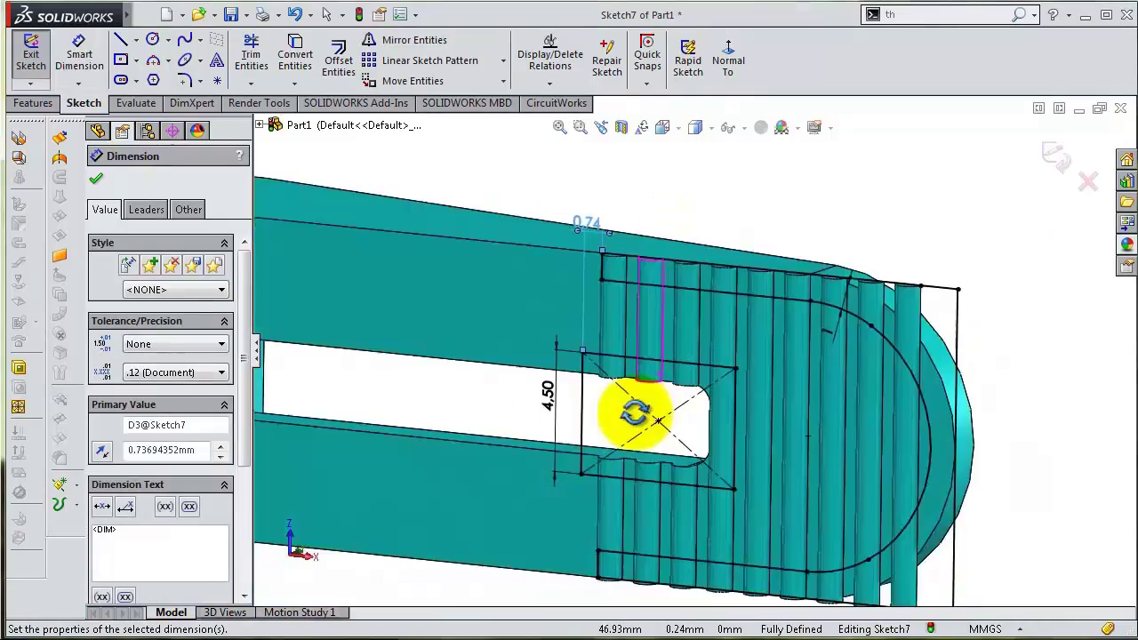
left_click(55, 107)
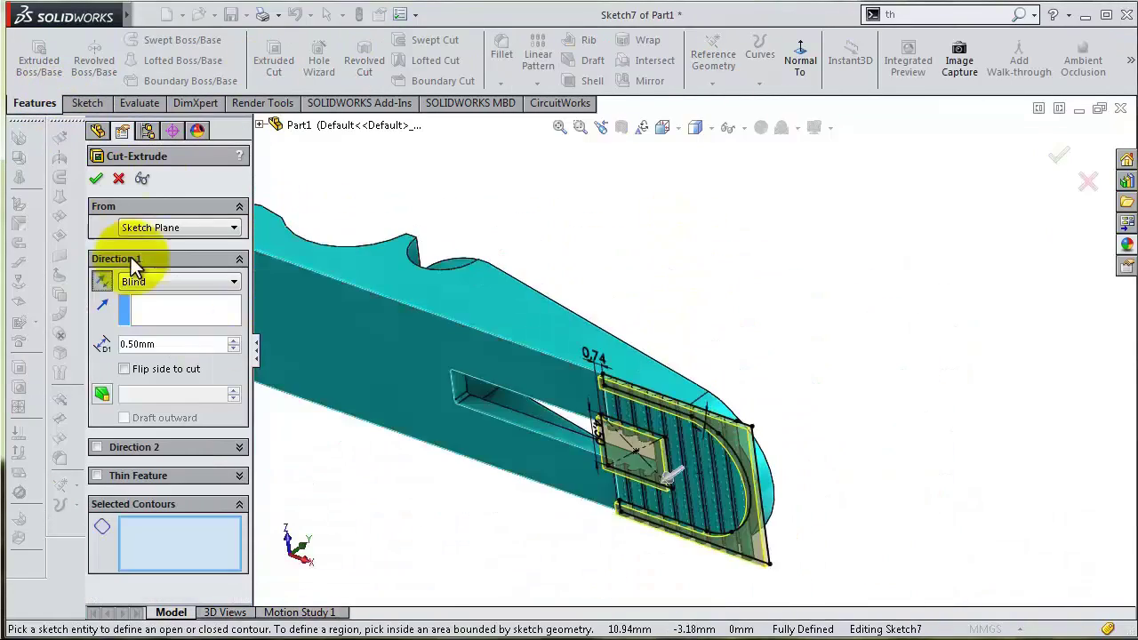
left_click(147, 264)
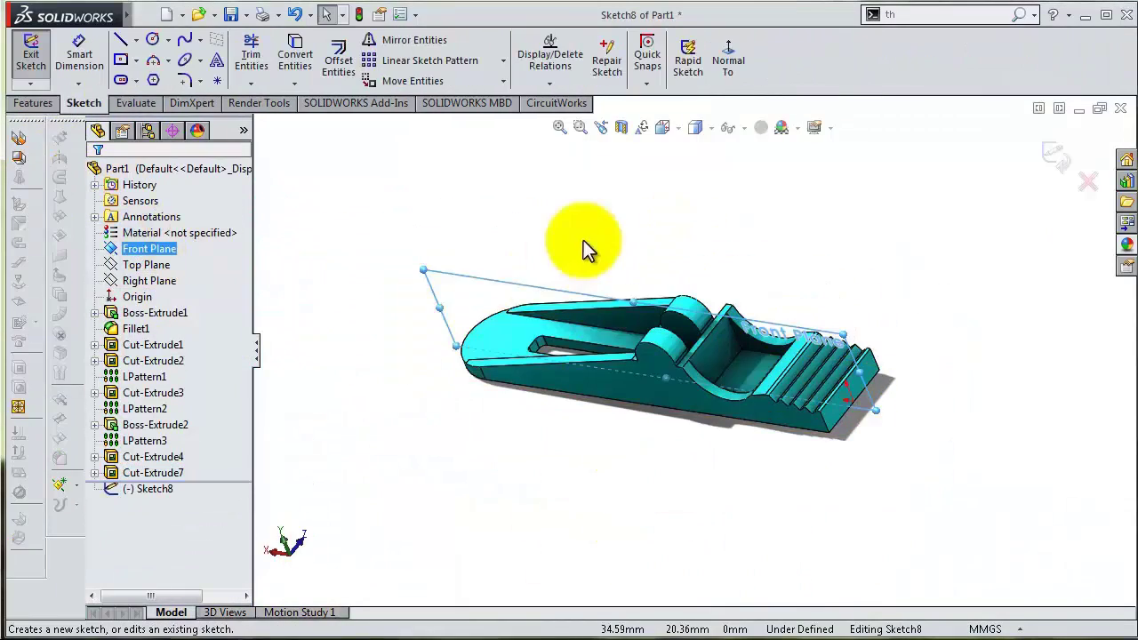
Step: Sketch a corner-rectangle window on the jaw profile on the Front Plane
left_click(121, 61)
left_click(590, 419)
left_click(762, 406)
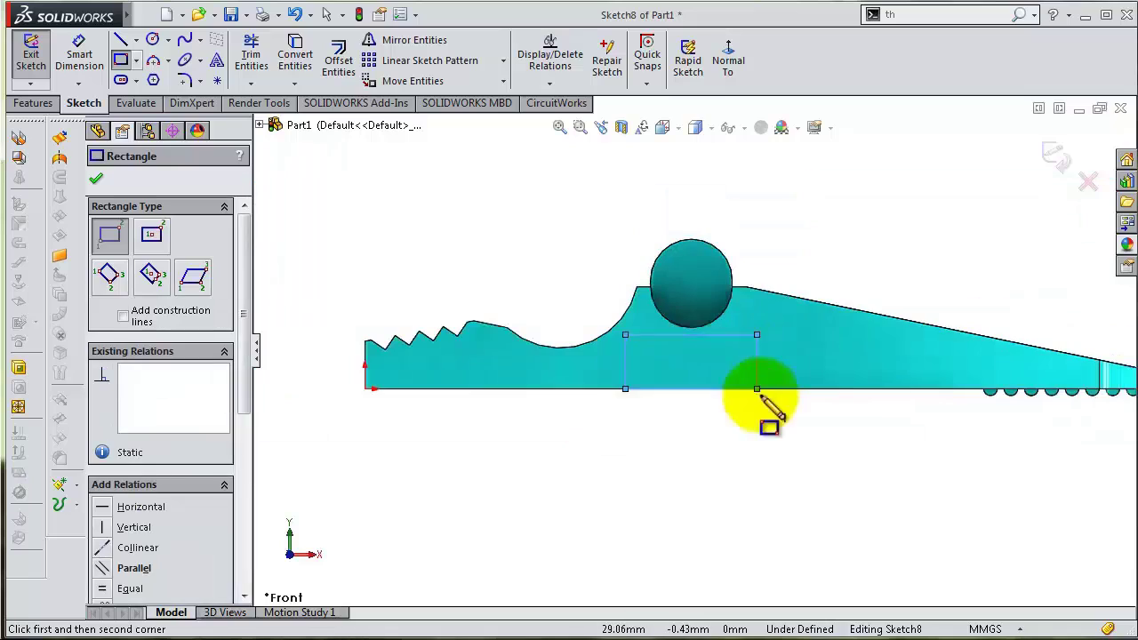
scroll(794, 435, "down", 3)
scroll(698, 444, "up", 5)
left_click(698, 444, "ctrl")
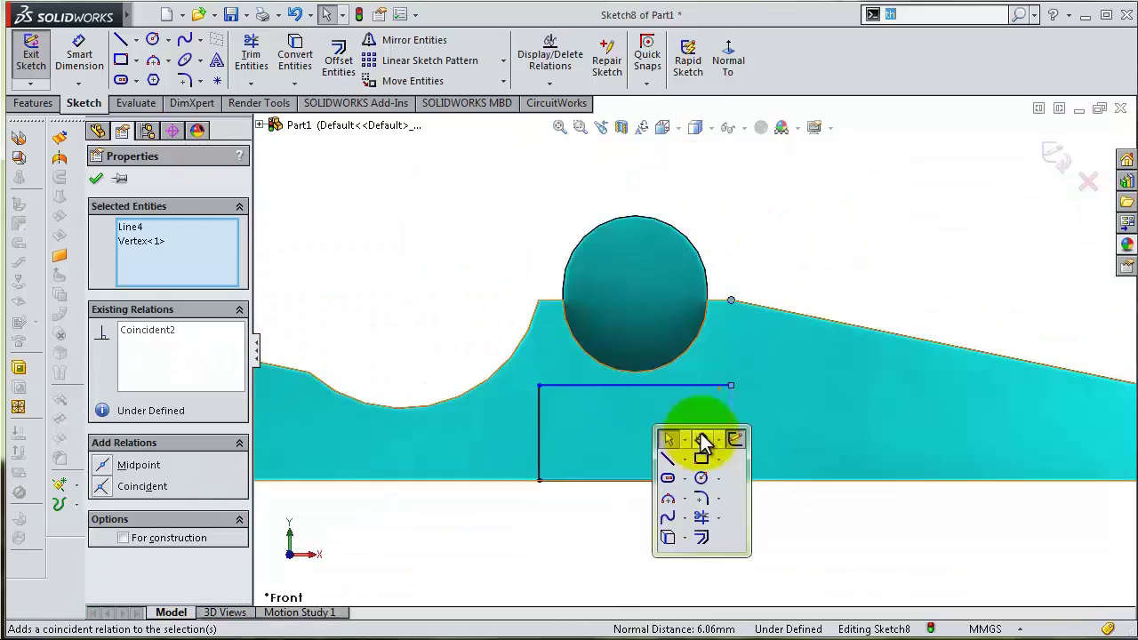
Step: Dimension the window with a 5 mm height and an R5 curved edge
left_click(699, 441)
left_click(648, 406)
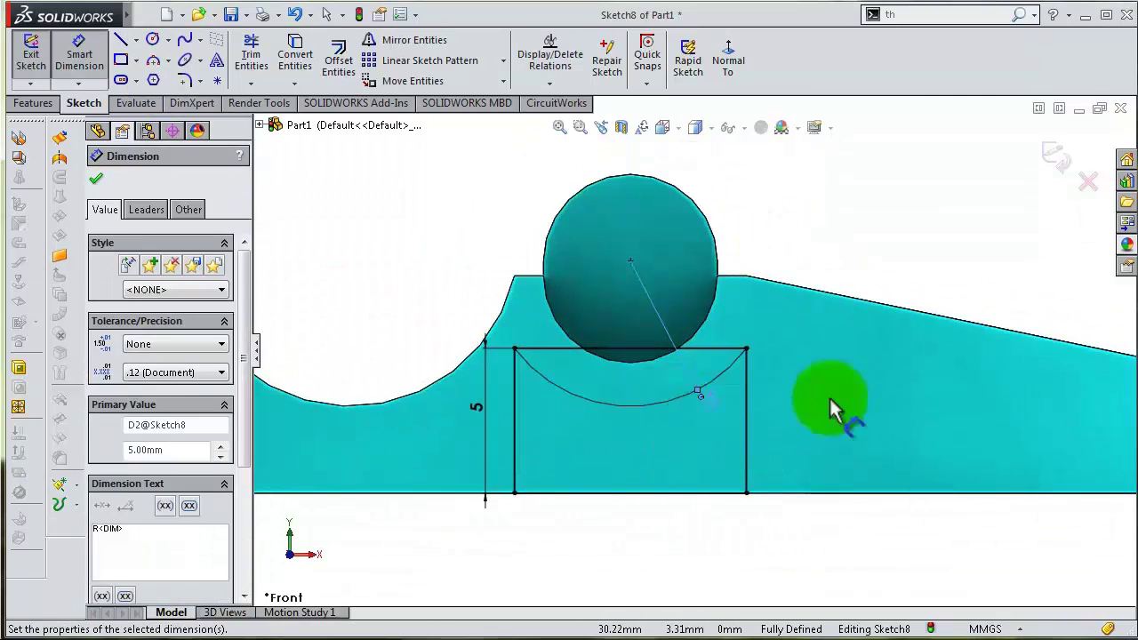
scroll(528, 406, "up", 5)
scroll(436, 392, "down", 3)
left_click(578, 389)
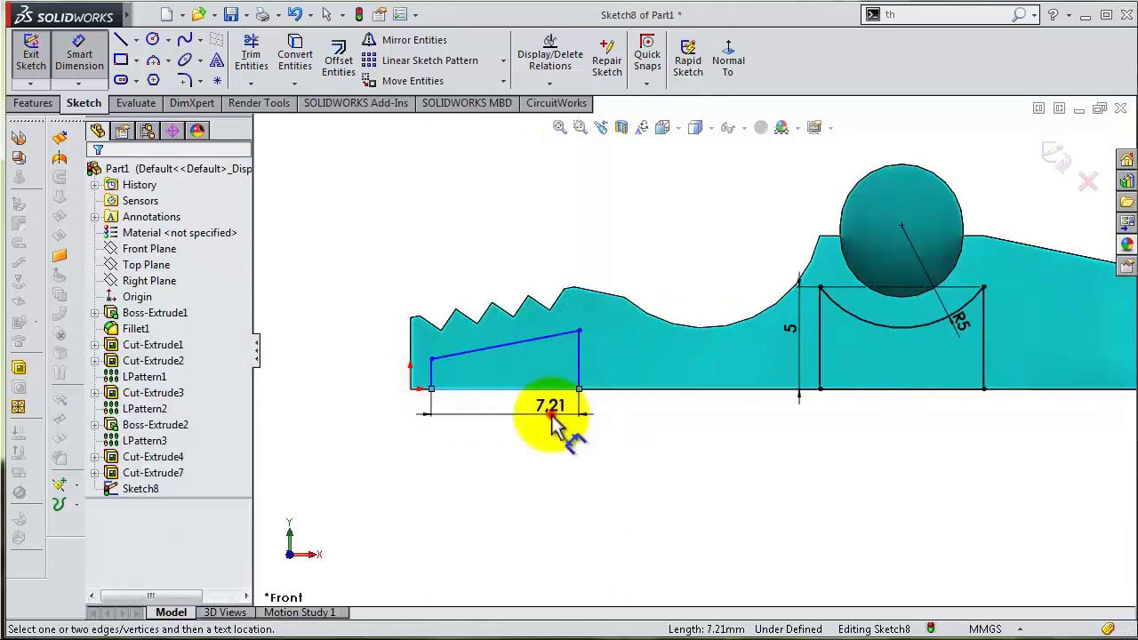
Step: Dimension the slanted line near the teeth to 7 mm and select the adjacent vertical line
left_click(558, 419)
type("7")
key("Return")
left_click(534, 386)
left_click(592, 325)
scroll(591, 324, "up", 2)
left_click(649, 178)
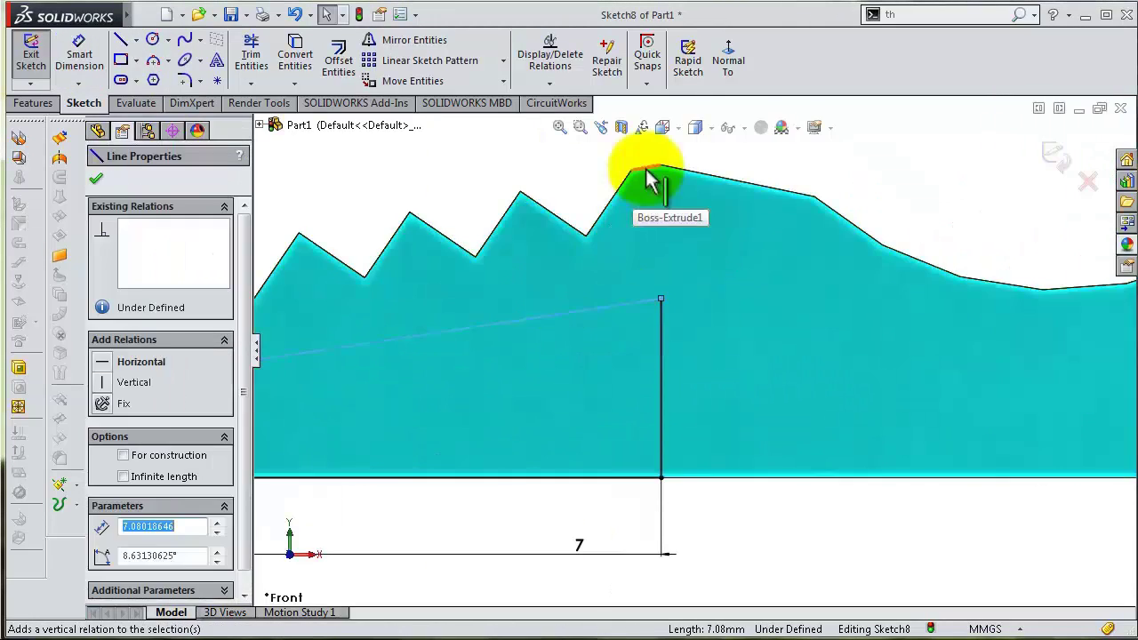
middle_click_drag(649, 178, 934, 414)
left_click(184, 80)
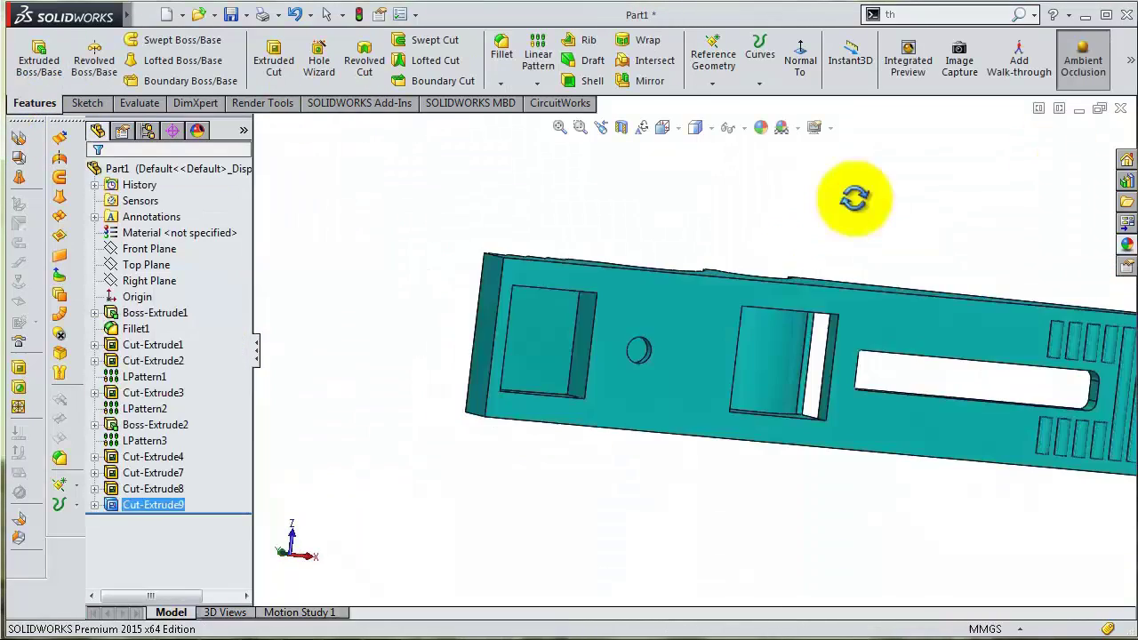
Step: Fillet the jaw's square-end edges with radius 0,5, then pick the next edge to round
left_click(509, 499)
type("0,5")
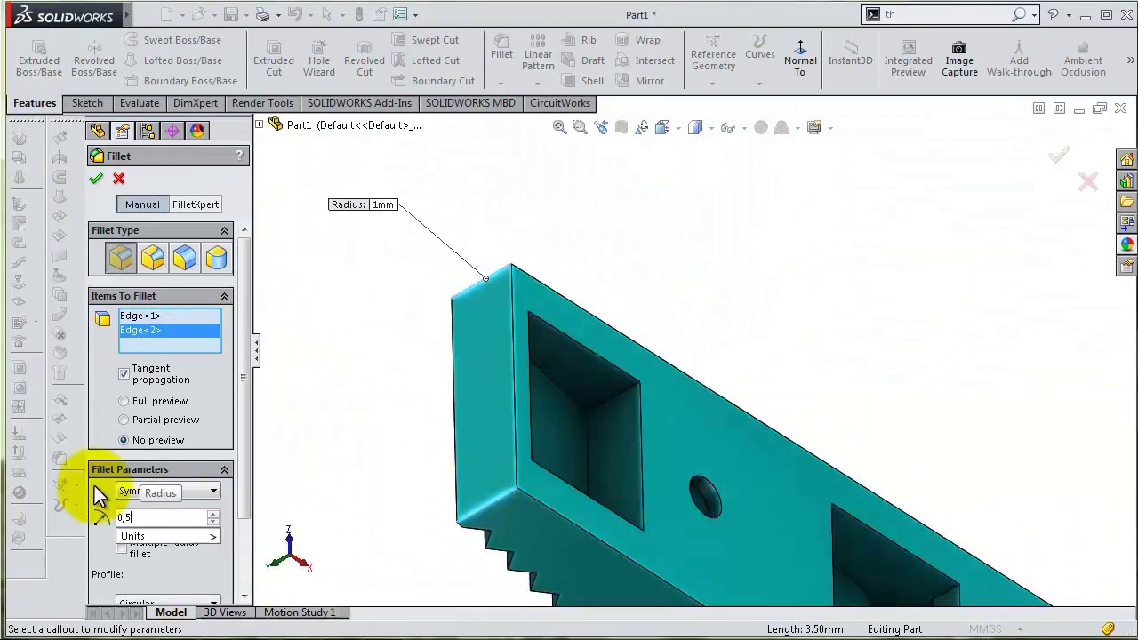
key("Return")
key("f")
left_click(501, 53)
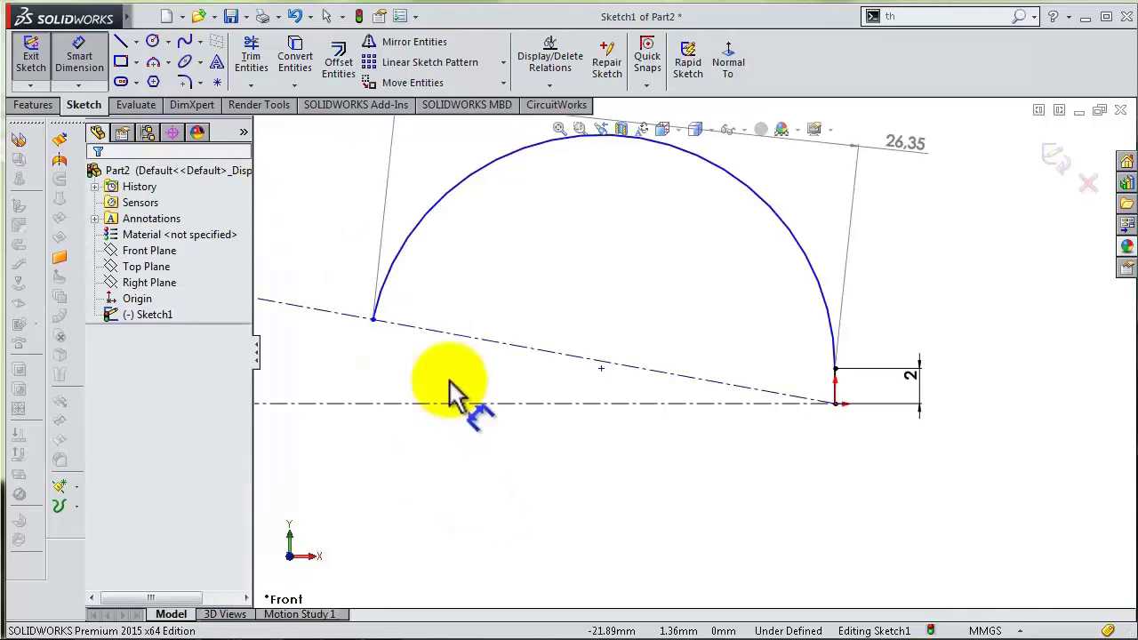
Step: Dimension the spring arc's chord at 10.32°, fillet the tube ends, and mirror into a ring
left_click(791, 363)
left_click(602, 365)
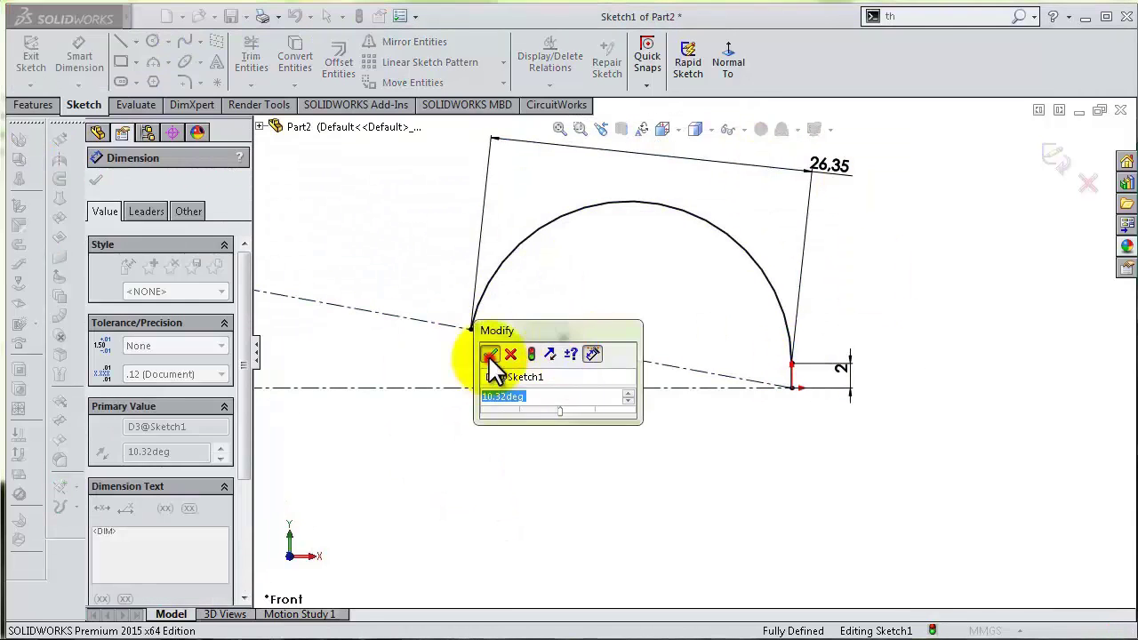
left_click(488, 352)
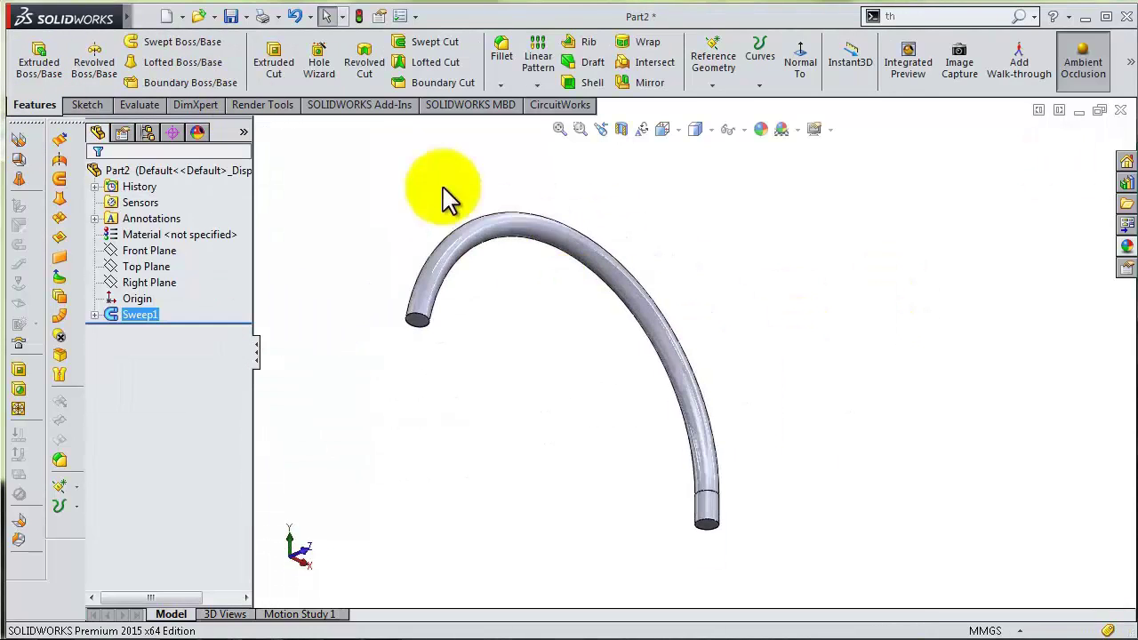
key("Return")
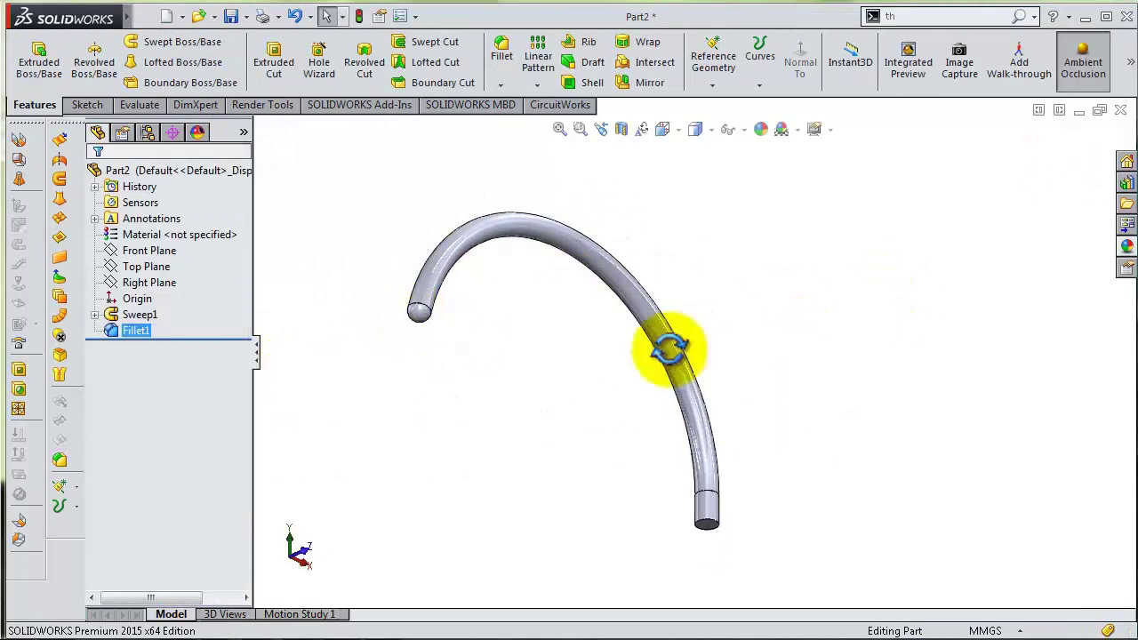
left_click(569, 139)
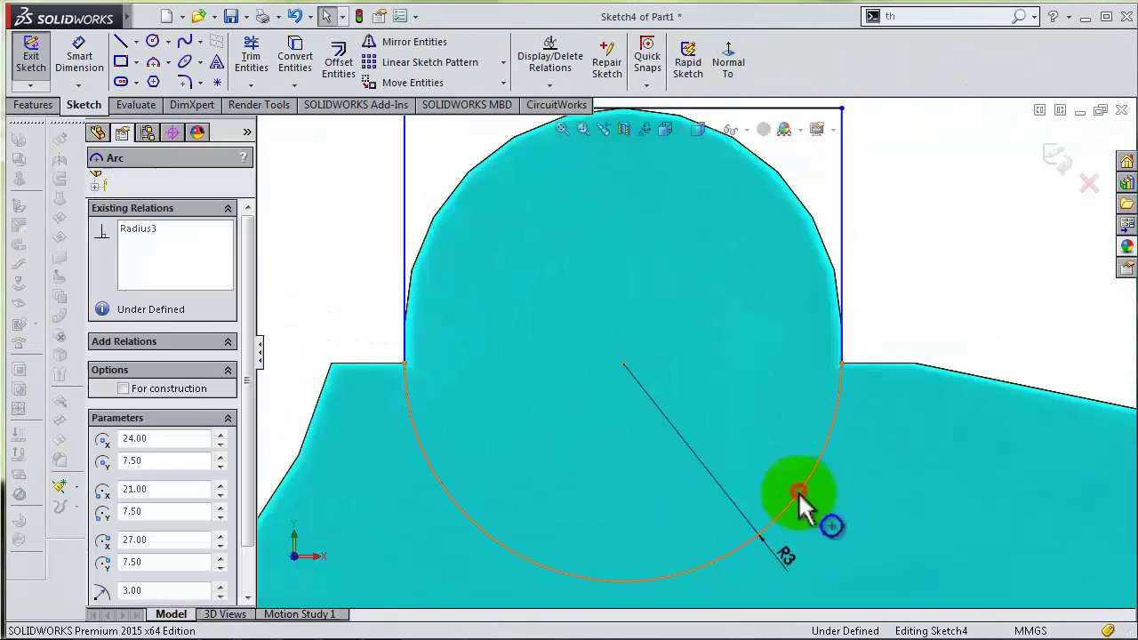
Step: Make the arc concentric with the jaw's pivot circle
left_click(923, 201)
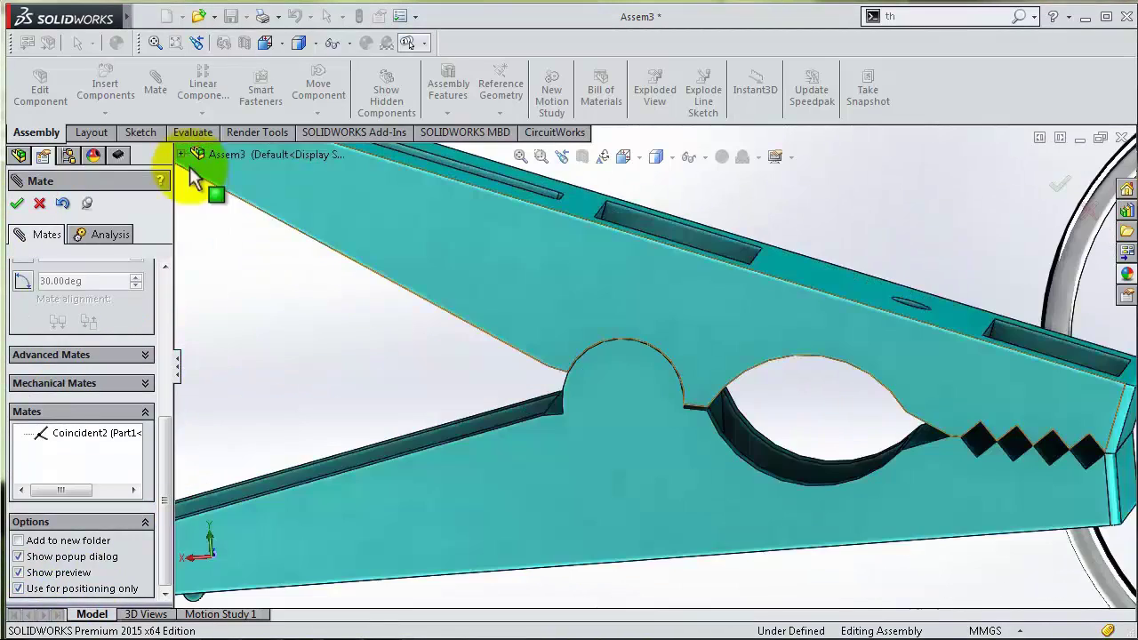
Step: Measure between the jaws, then set their angle mate to 21.24°
left_click(193, 131)
left_click(258, 89)
type("21")
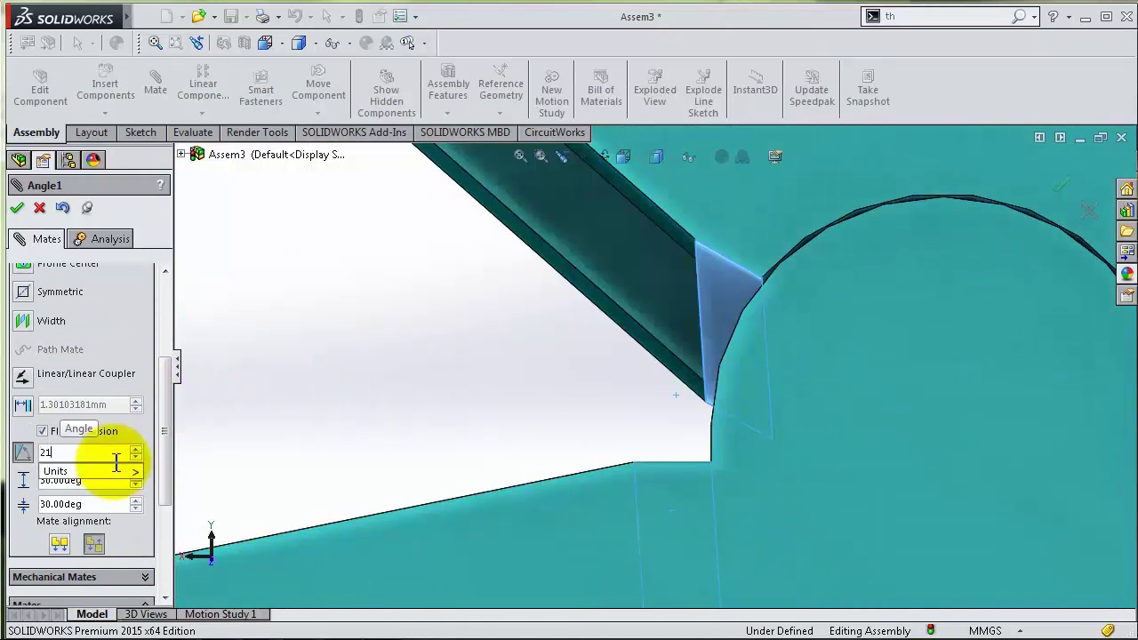
type(".24")
key("Return")
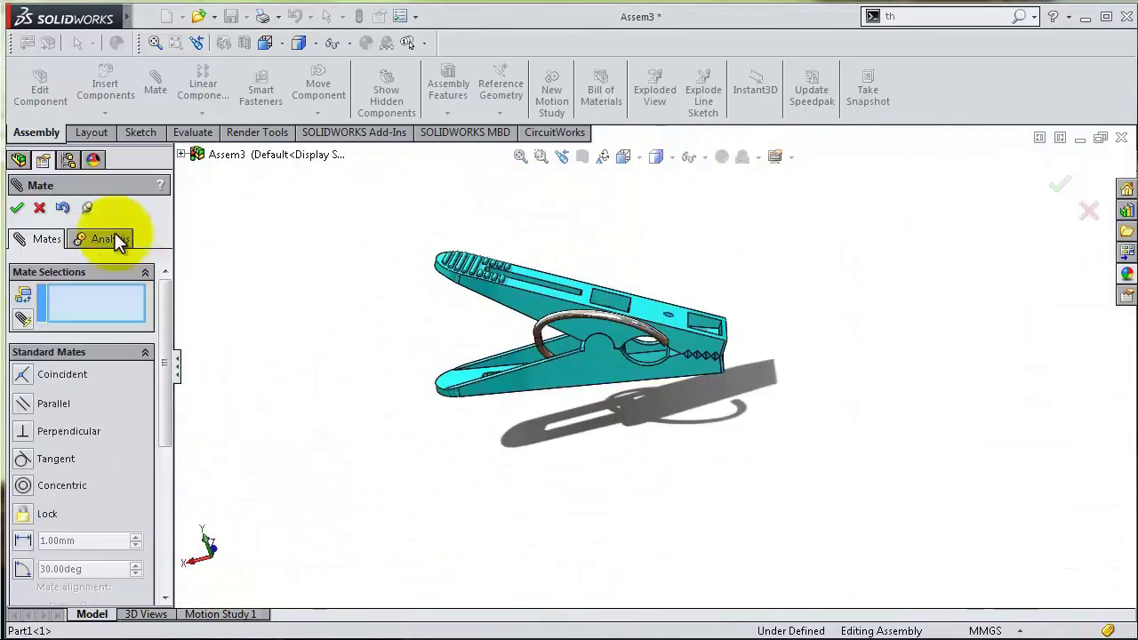
Step: Accept the coincident mate, then mate the wire end concentric with the jaw's hole
left_click(257, 297)
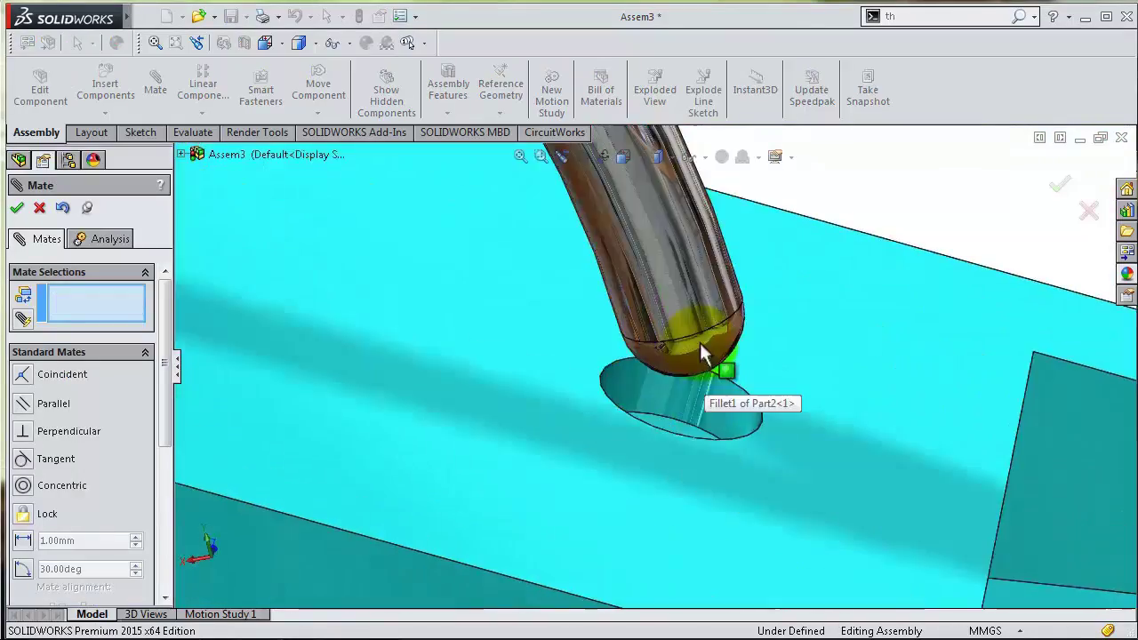
left_click(699, 342)
left_click(755, 404)
left_click(783, 403)
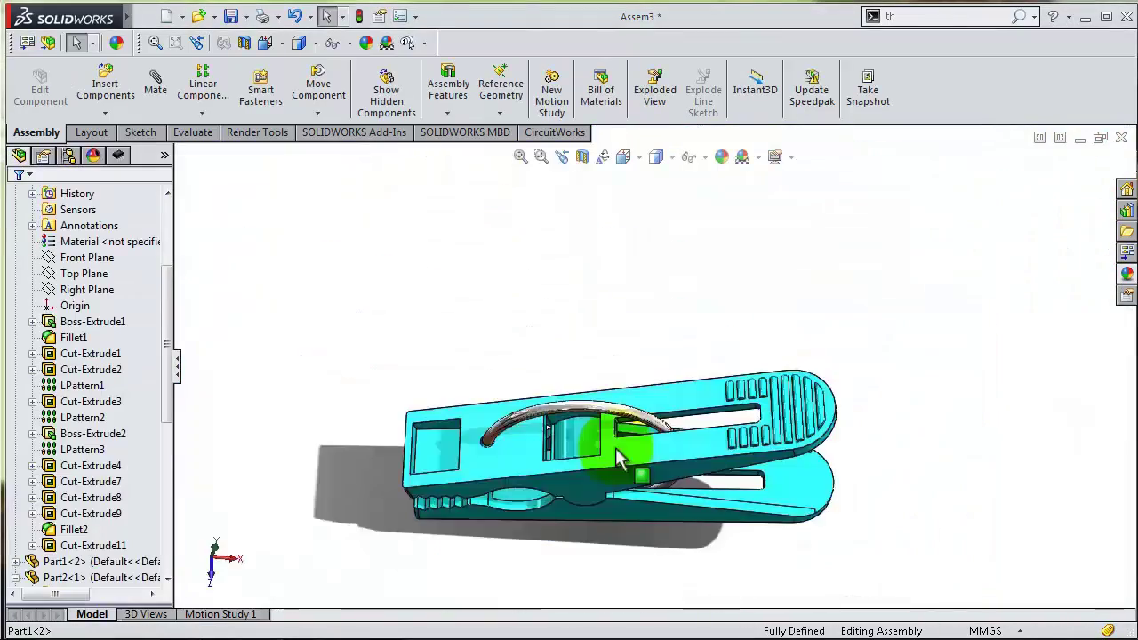
mouse_move(602, 432)
middle_mouse_down()
mouse_move(691, 465)
mouse_move(668, 320)
middle_mouse_up()
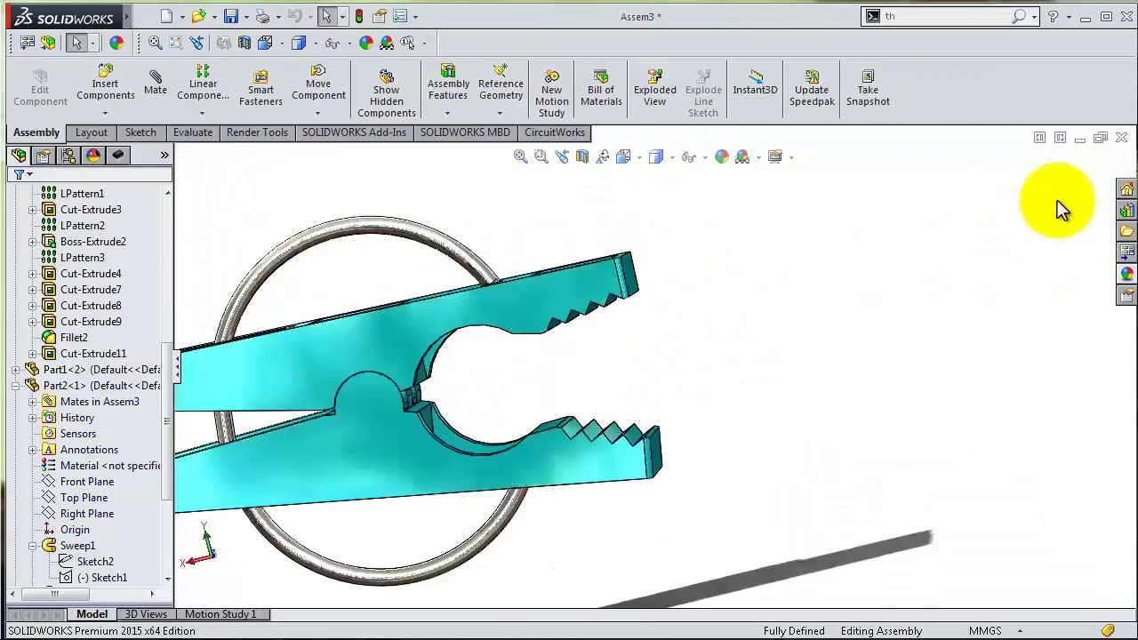
middle_click_drag(649, 439, 596, 445)
scroll(787, 338, "down", 3)
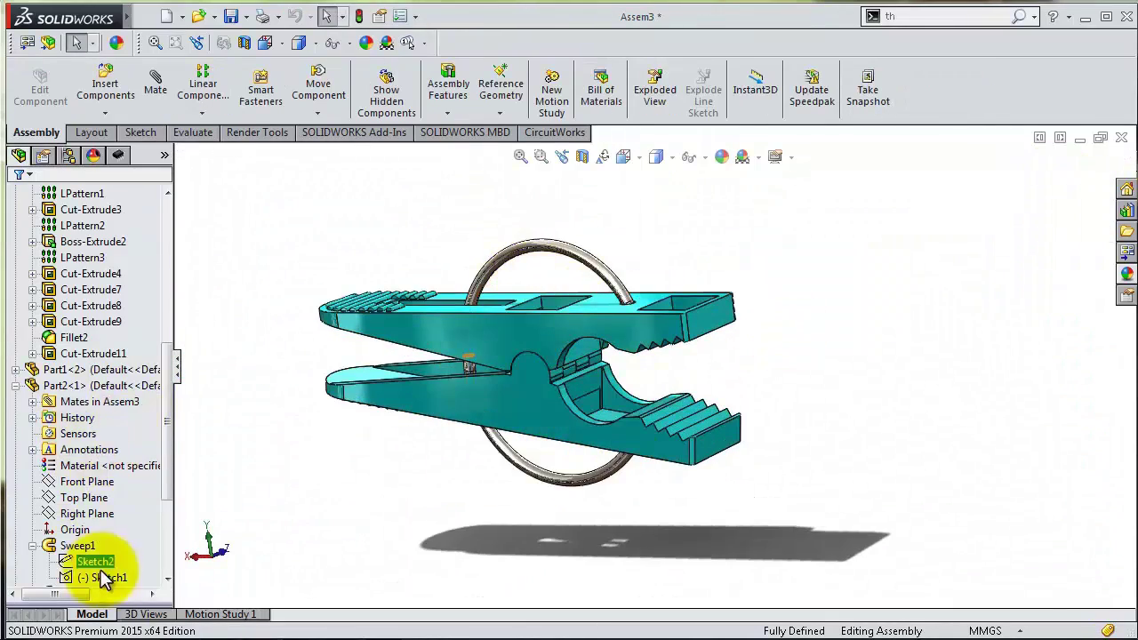